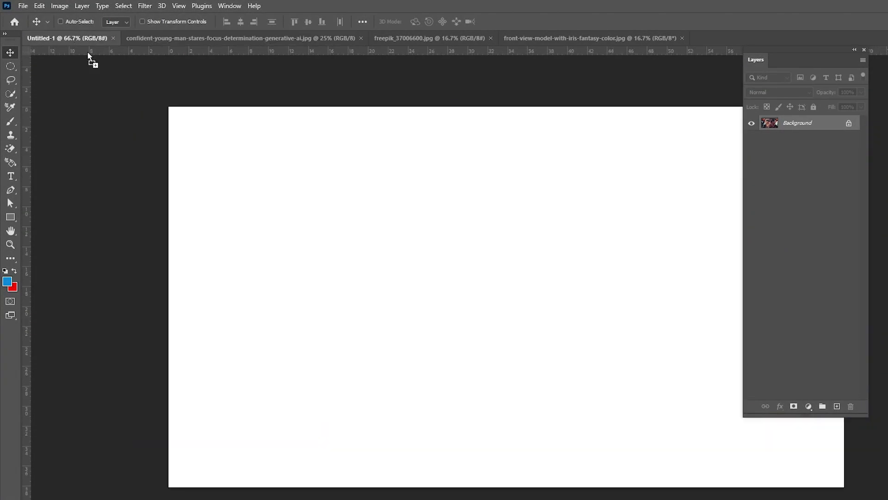
Copy the man's portrait into Untitled-1, scaled to about 37% and centred on the canvas.
{"action": "left_click_drag", "start_coordinate": [517, 139], "coordinate": [392, 229]}
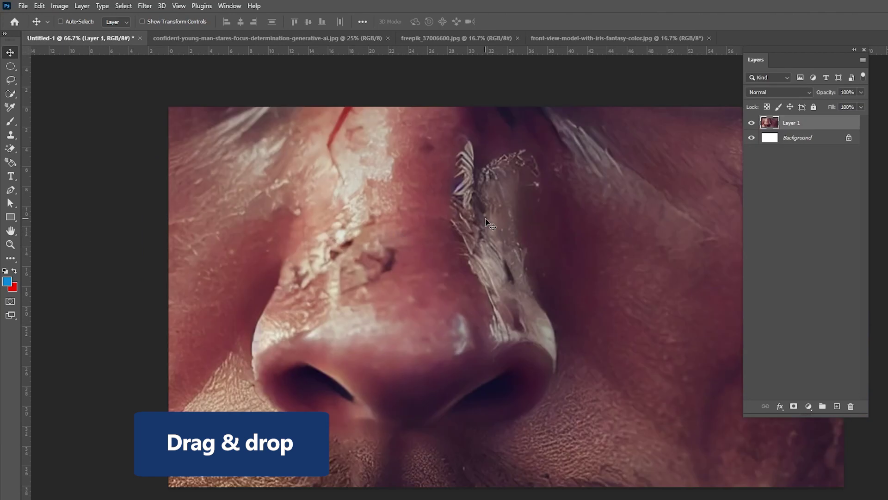
{"action": "key", "text": "ctrl+t"}
{"action": "key", "text": "ctrl+minus"}
{"action": "key", "text": "ctrl+minus"}
{"action": "key", "text": "ctrl+minus"}
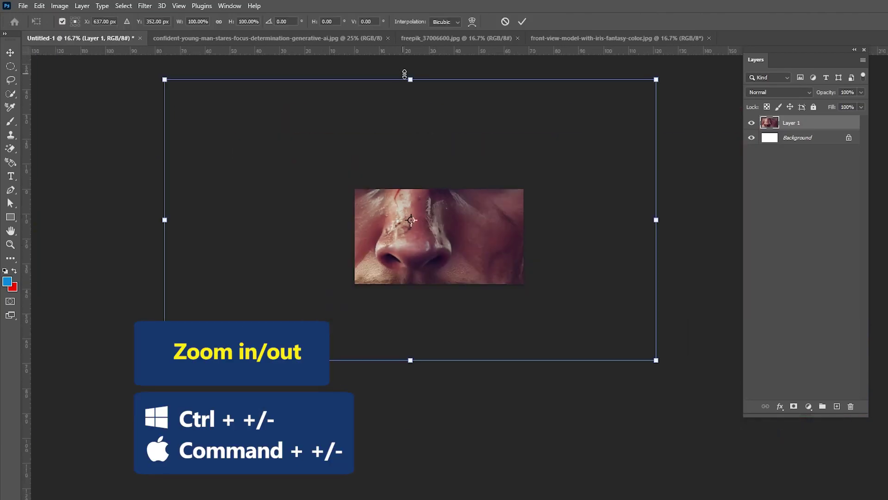
{"action": "left_click_drag", "start_coordinate": [410, 79], "coordinate": [410, 167]}
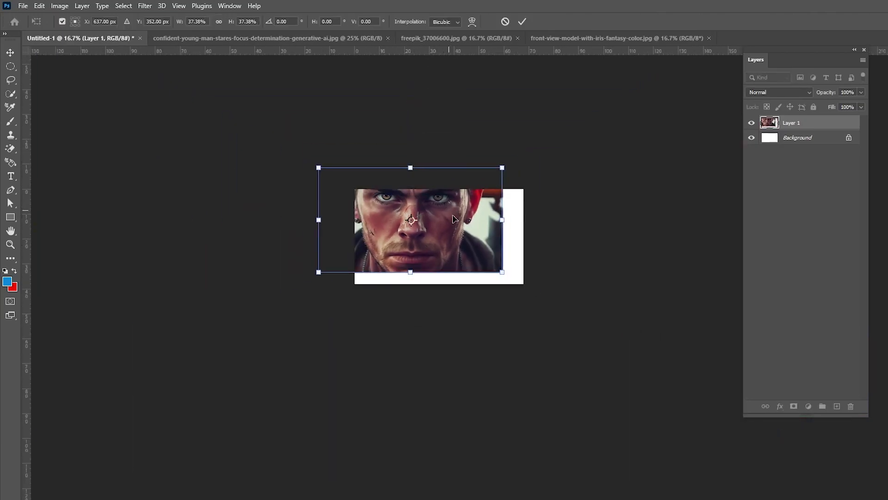
{"action": "left_click_drag", "start_coordinate": [449, 212], "coordinate": [478, 231]}
{"action": "key", "text": "Return"}
Fit the canvas in the window and bring up the robot skull image.
{"action": "key", "text": "ctrl+0"}
{"action": "scroll", "coordinate": [481, 214], "scroll_direction": "down", "scroll_amount": 1}
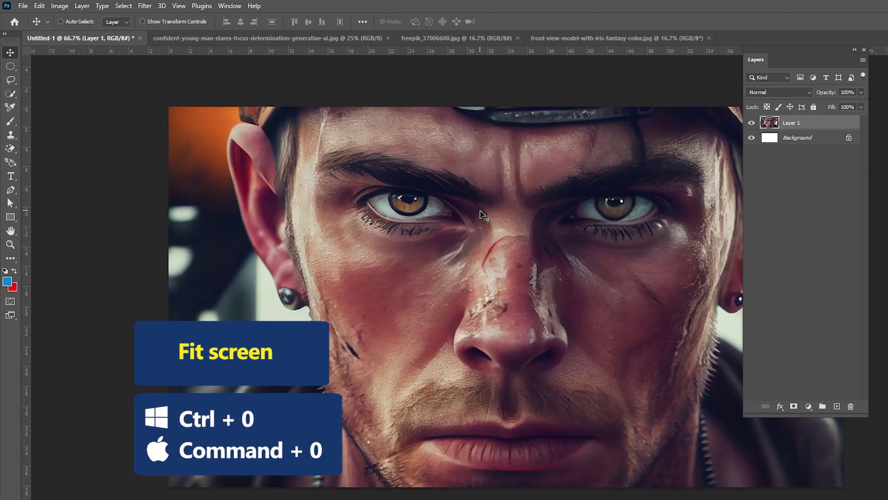
{"action": "left_click", "coordinate": [464, 39]}
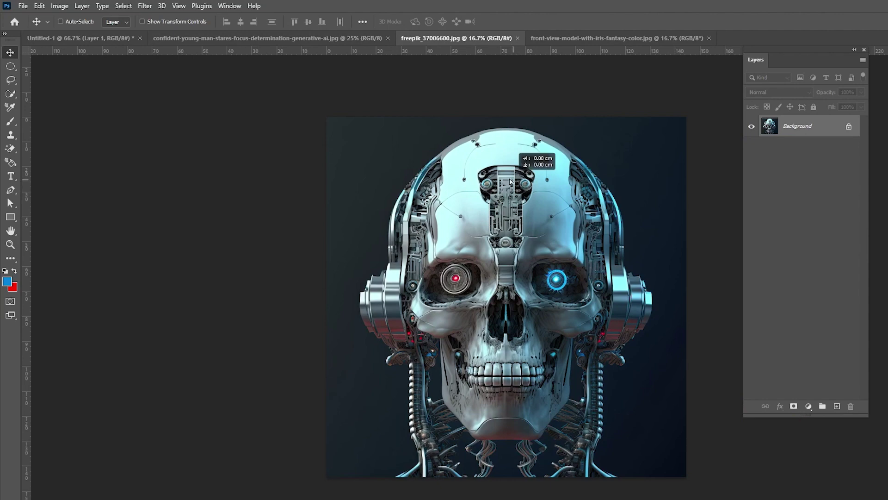
Drop the robot skull into Untitled-1 as a new layer, shrunk to about 39%.
{"action": "left_click_drag", "start_coordinate": [521, 189], "coordinate": [85, 39]}
{"action": "left_click_drag", "start_coordinate": [495, 300], "coordinate": [506, 305]}
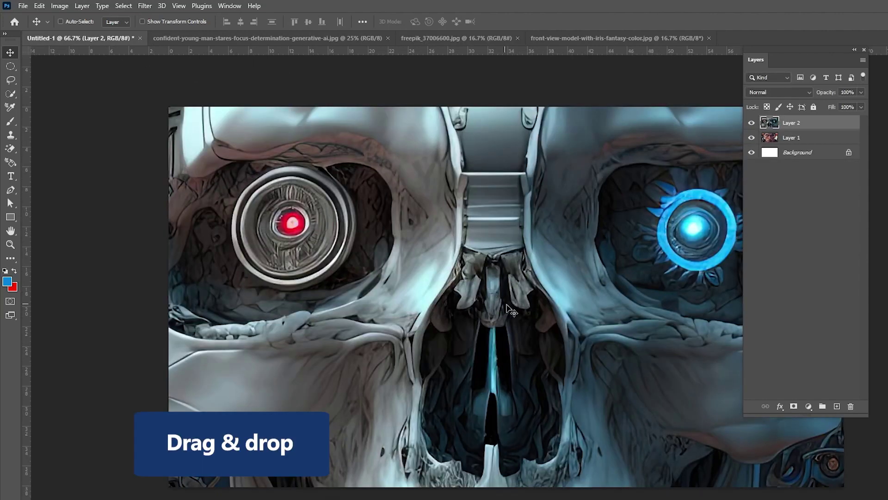
{"action": "key", "text": "ctrl+t"}
{"action": "key", "text": "ctrl+minus"}
{"action": "key", "text": "ctrl+minus"}
{"action": "key", "text": "ctrl+minus"}
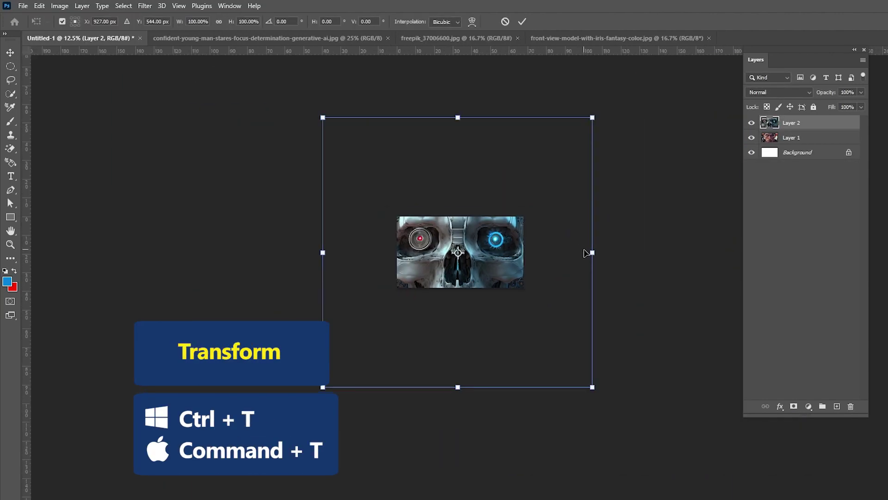
{"action": "left_click_drag", "start_coordinate": [594, 253], "coordinate": [512, 252]}
{"action": "key", "text": "ctrl+plus"}
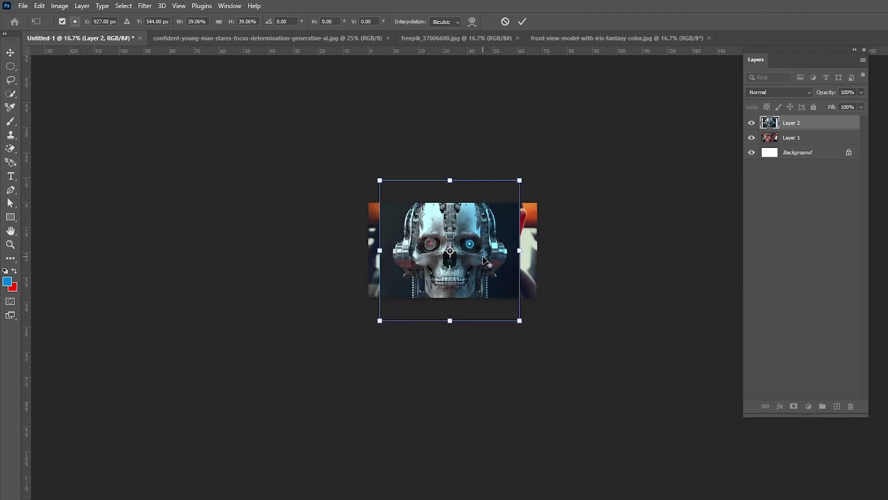
With the skull semi-transparent, scale and position it so its eyes line up with the face.
{"action": "left_click_drag", "start_coordinate": [828, 93], "coordinate": [798, 94]}
{"action": "mouse_move", "coordinate": [524, 228]}
{"action": "left_mouse_down"}
{"action": "mouse_move", "coordinate": [550, 213]}
{"action": "mouse_move", "coordinate": [539, 199]}
{"action": "left_mouse_up"}
{"action": "left_click_drag", "start_coordinate": [449, 323], "coordinate": [438, 375]}
{"action": "left_click_drag", "start_coordinate": [440, 95], "coordinate": [439, 73]}
{"action": "left_click_drag", "start_coordinate": [513, 217], "coordinate": [467, 292]}
{"action": "mouse_move", "coordinate": [437, 380]}
{"action": "left_mouse_down"}
{"action": "mouse_move", "coordinate": [466, 324]}
{"action": "mouse_move", "coordinate": [437, 390]}
{"action": "left_mouse_up"}
{"action": "key", "text": "Return"}
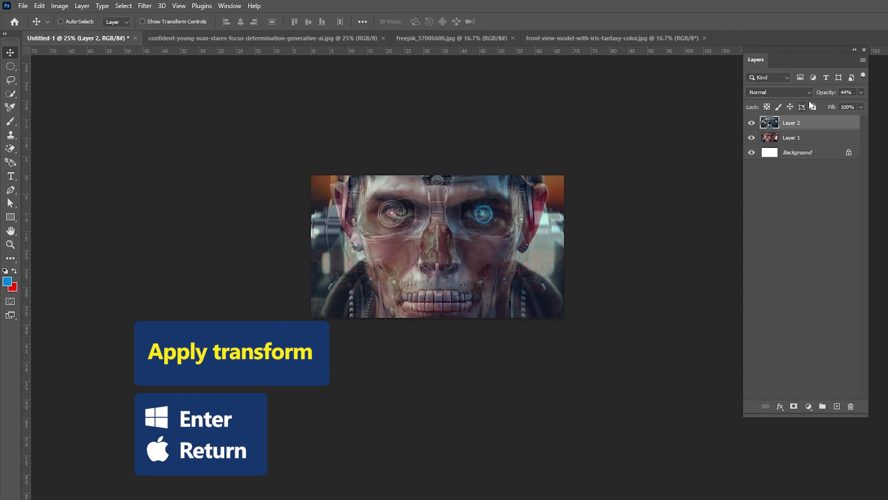
Set the skull layer to 85% opacity and add an inverted black mask hiding it.
{"action": "key", "text": "8"}
{"action": "key", "text": "5"}
{"action": "key", "text": "ctrl+0"}
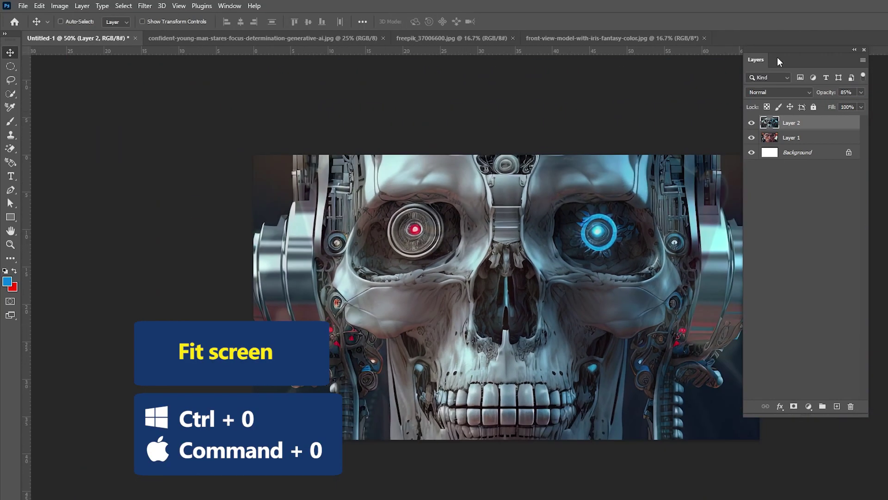
{"action": "left_click_drag", "start_coordinate": [772, 63], "coordinate": [693, 58]}
{"action": "left_click_drag", "start_coordinate": [623, 194], "coordinate": [512, 176]}
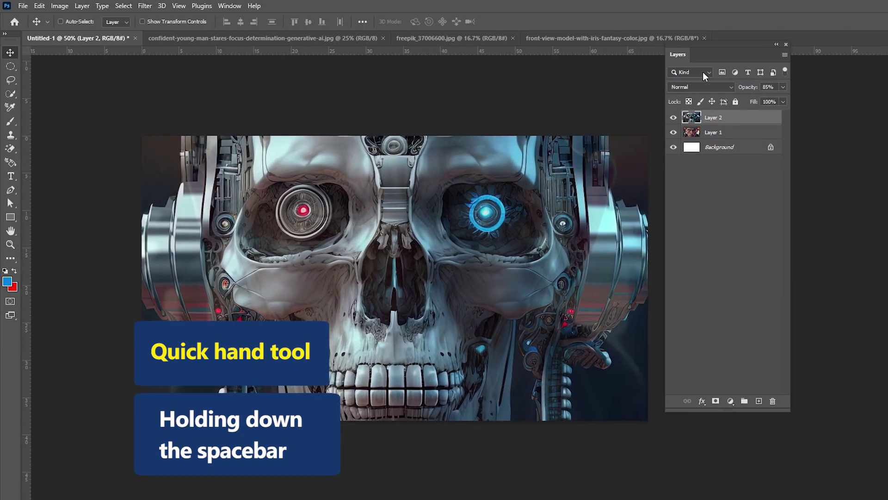
{"action": "left_click_drag", "start_coordinate": [714, 51], "coordinate": [709, 52]}
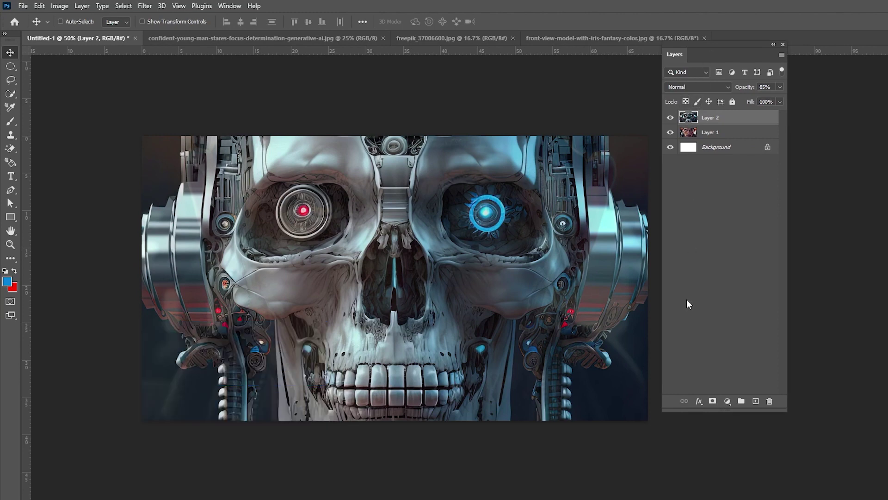
{"action": "left_click", "coordinate": [712, 401]}
{"action": "key", "text": "ctrl+i"}
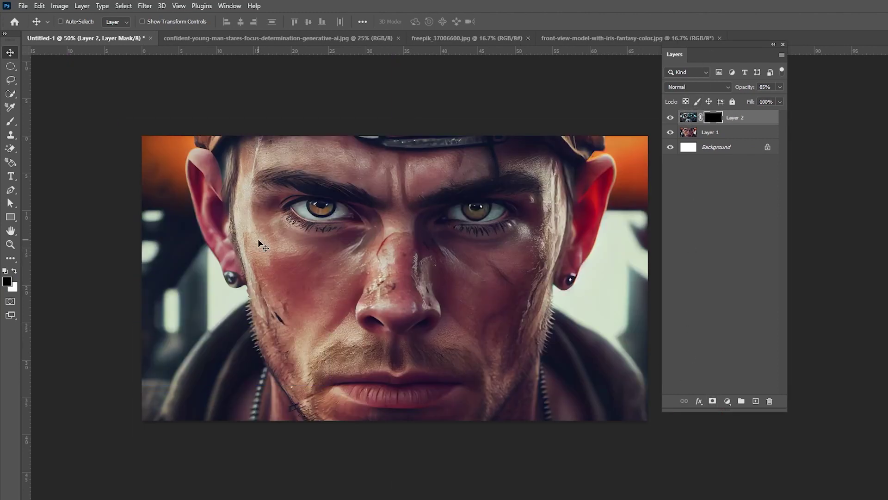
Paint white on the skull mask with 500 px, then 200 px brushes to reveal the robotic right half.
{"action": "key", "text": "b"}
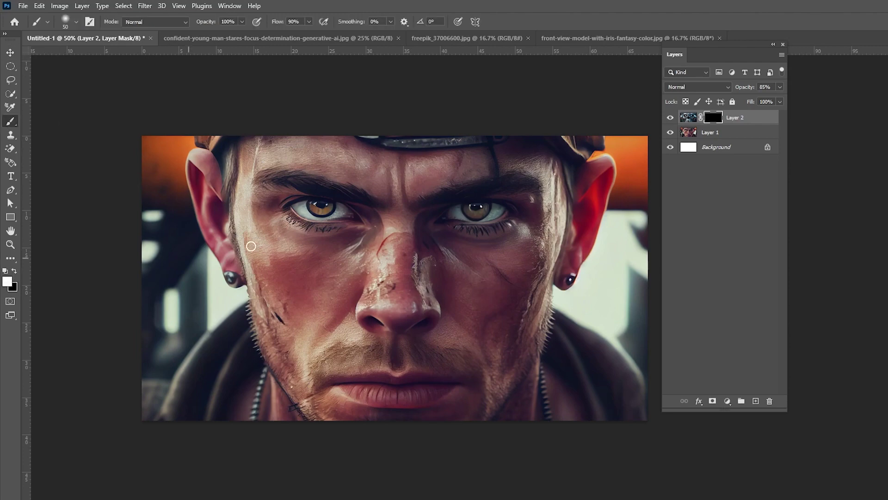
{"action": "key", "text": "bracketright"}
{"action": "key", "text": "bracketright"}
{"action": "key", "text": "bracketright"}
{"action": "key", "text": "bracketright"}
{"action": "key", "text": "bracketright"}
{"action": "key", "text": "bracketright"}
{"action": "key", "text": "bracketright"}
{"action": "key", "text": "bracketright"}
{"action": "mouse_move", "coordinate": [481, 211]}
{"action": "left_mouse_down"}
{"action": "mouse_move", "coordinate": [462, 211]}
{"action": "mouse_move", "coordinate": [486, 198]}
{"action": "mouse_move", "coordinate": [515, 218]}
{"action": "mouse_move", "coordinate": [484, 264]}
{"action": "mouse_move", "coordinate": [490, 252]}
{"action": "mouse_move", "coordinate": [437, 256]}
{"action": "mouse_move", "coordinate": [431, 273]}
{"action": "mouse_move", "coordinate": [449, 275]}
{"action": "mouse_move", "coordinate": [460, 313]}
{"action": "mouse_move", "coordinate": [526, 279]}
{"action": "mouse_move", "coordinate": [501, 337]}
{"action": "mouse_move", "coordinate": [450, 327]}
{"action": "mouse_move", "coordinate": [418, 351]}
{"action": "mouse_move", "coordinate": [464, 368]}
{"action": "mouse_move", "coordinate": [507, 328]}
{"action": "mouse_move", "coordinate": [526, 213]}
{"action": "mouse_move", "coordinate": [493, 173]}
{"action": "left_mouse_up"}
{"action": "key", "text": "bracketleft"}
{"action": "key", "text": "bracketleft"}
{"action": "key", "text": "bracketleft"}
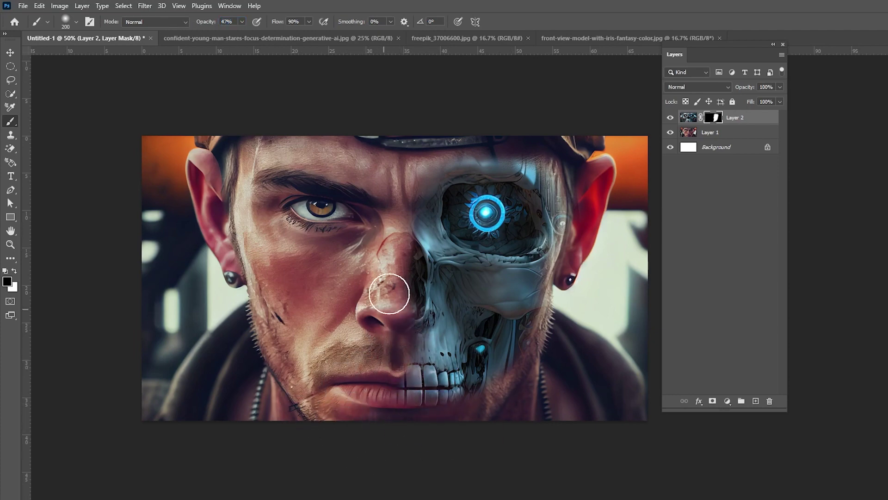
{"action": "left_click_drag", "start_coordinate": [390, 304], "coordinate": [390, 307]}
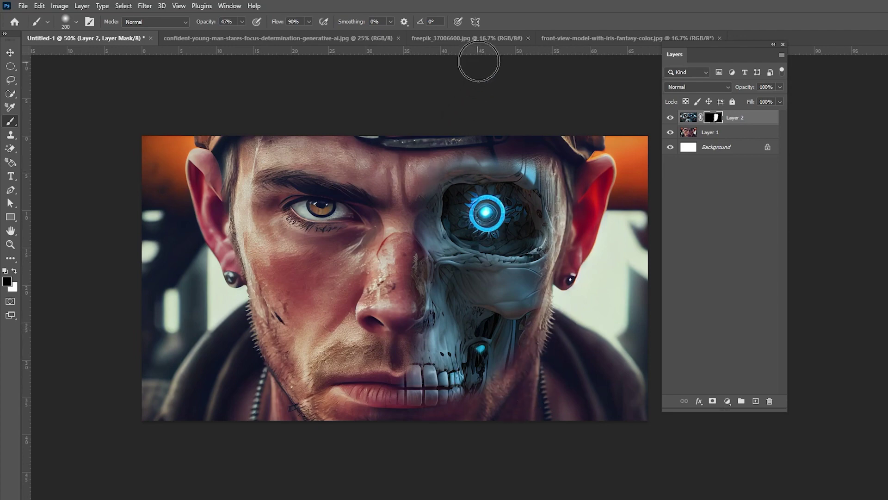
{"action": "left_click", "coordinate": [569, 38]}
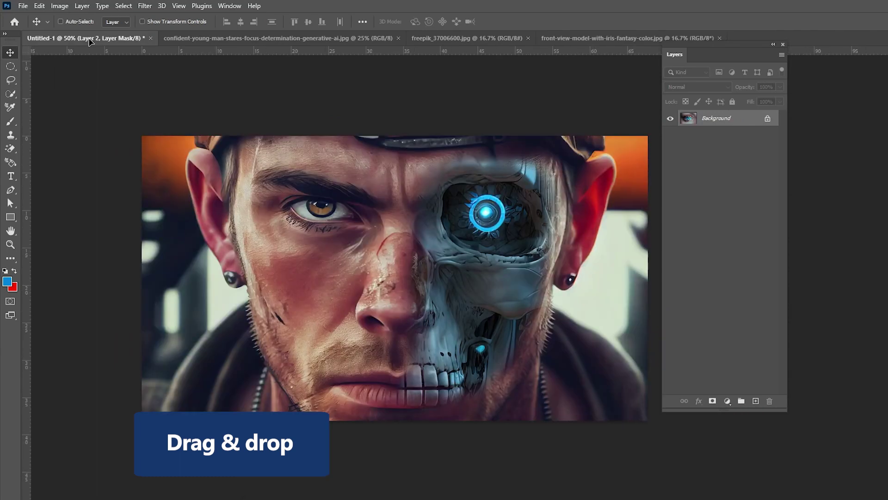
Add the blue eye photo as Layer 3, shrunk to about 13% at 51% opacity over the eye.
{"action": "left_click_drag", "start_coordinate": [361, 165], "coordinate": [382, 218]}
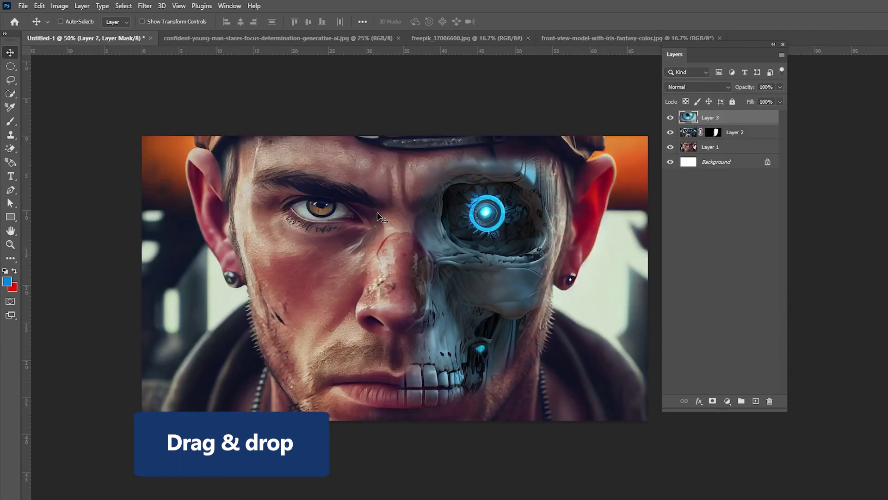
{"action": "key", "text": "ctrl+minus"}
{"action": "key", "text": "ctrl+minus"}
{"action": "key", "text": "ctrl+minus"}
{"action": "key", "text": "ctrl+t"}
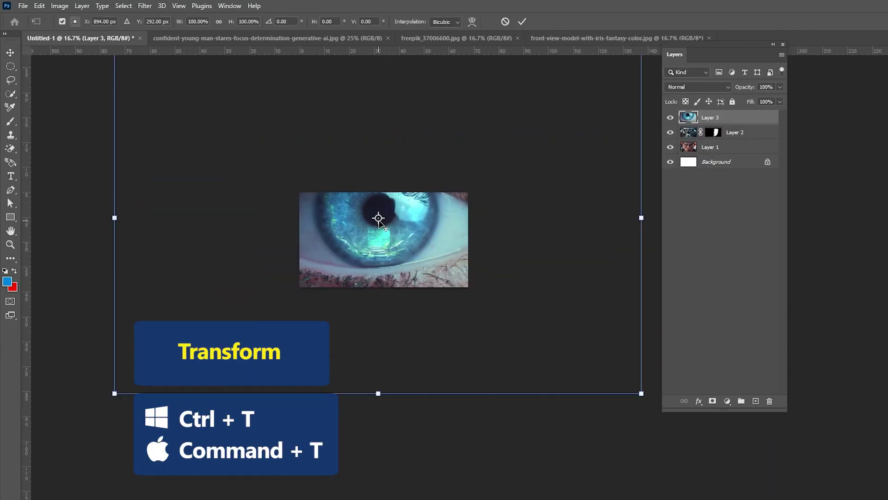
{"action": "left_click_drag", "start_coordinate": [641, 217], "coordinate": [413, 217]}
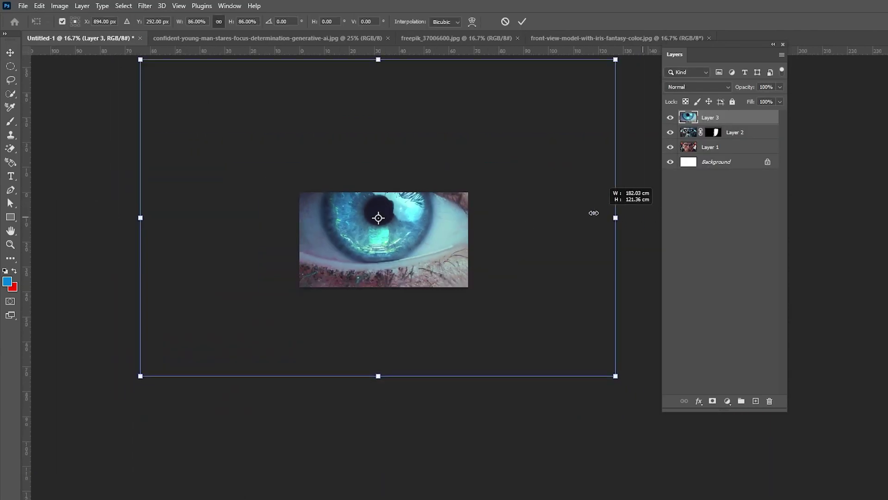
{"action": "key", "text": "ctrl+plus"}
{"action": "key", "text": "ctrl+plus"}
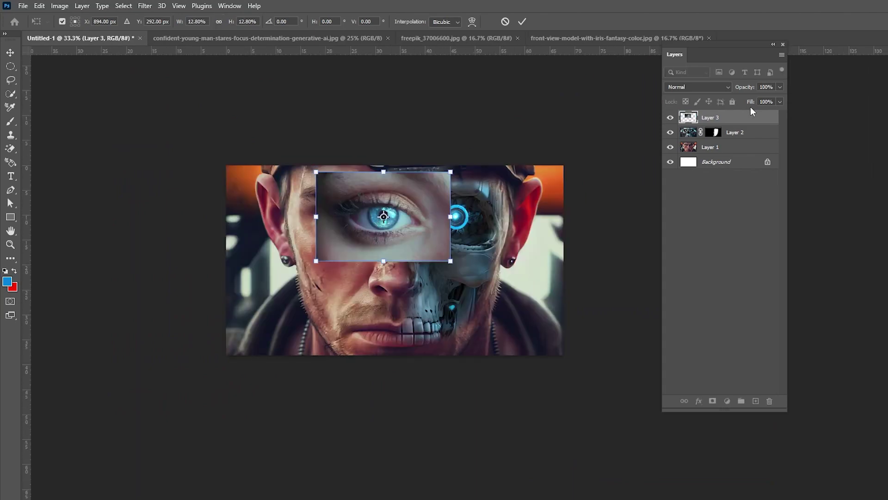
{"action": "left_click_drag", "start_coordinate": [748, 90], "coordinate": [722, 89]}
{"action": "left_click_drag", "start_coordinate": [433, 208], "coordinate": [400, 206]}
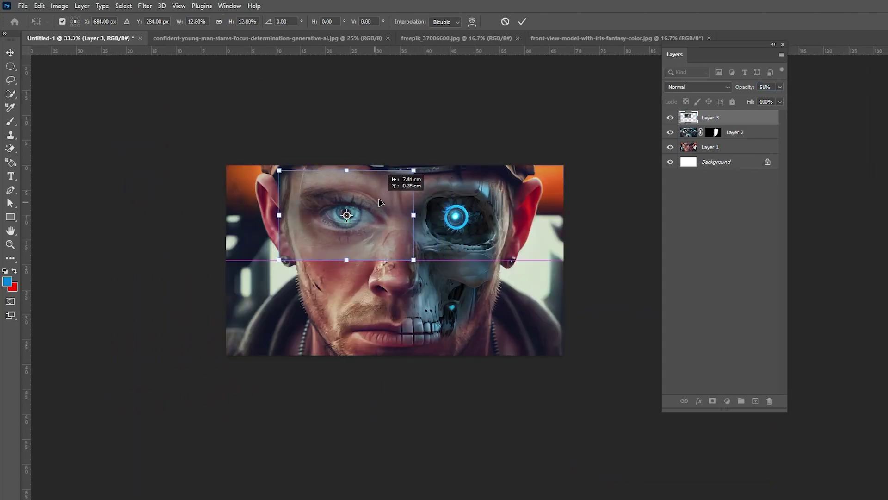
Fine-tune the eye patch's size and position over the man's eye, then restore 100% opacity.
{"action": "scroll", "coordinate": [346, 208], "scroll_direction": "up", "scroll_amount": 2}
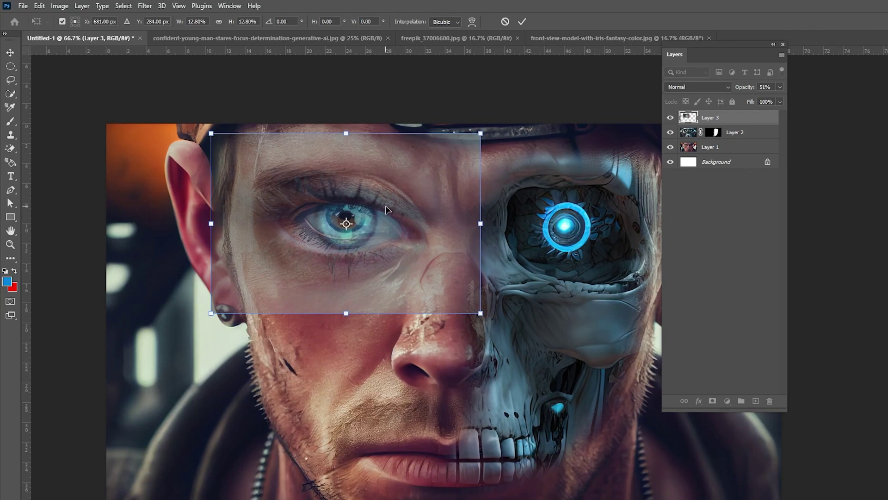
{"action": "left_click_drag", "start_coordinate": [346, 134], "coordinate": [347, 155]}
{"action": "left_click_drag", "start_coordinate": [363, 220], "coordinate": [365, 212]}
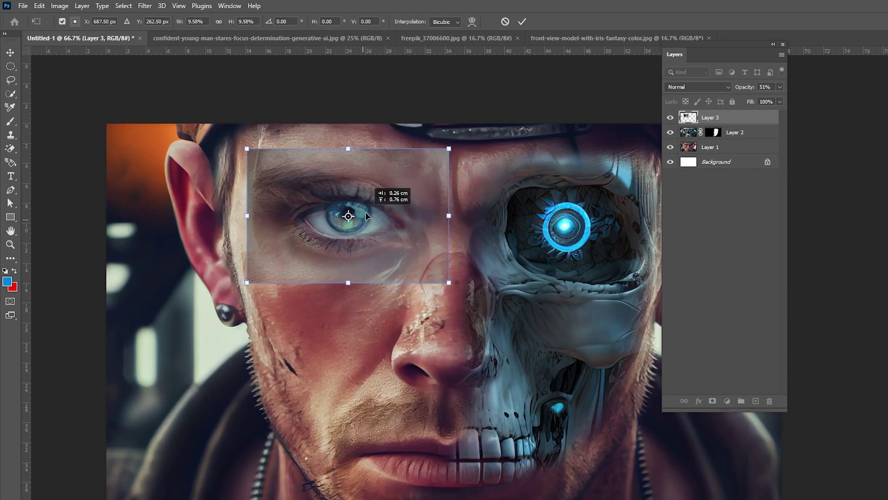
{"action": "left_click_drag", "start_coordinate": [347, 148], "coordinate": [348, 156]}
{"action": "left_click_drag", "start_coordinate": [375, 201], "coordinate": [372, 203]}
{"action": "left_click_drag", "start_coordinate": [348, 159], "coordinate": [348, 163]}
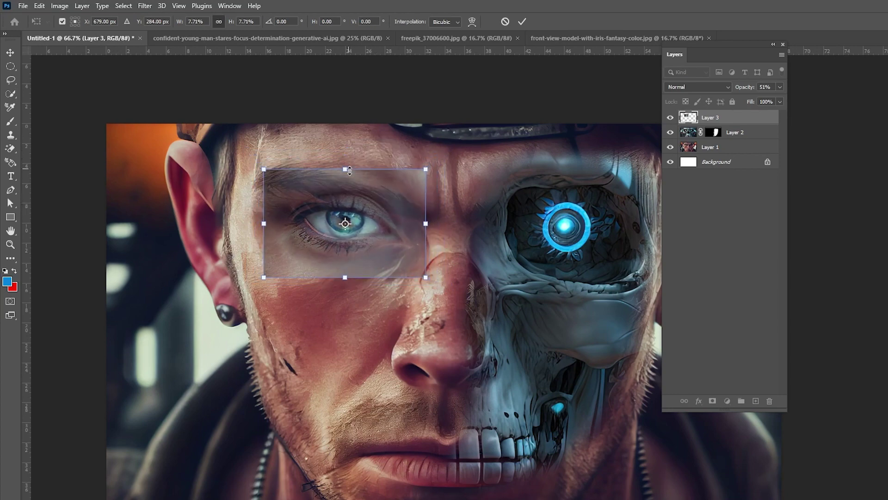
{"action": "left_click_drag", "start_coordinate": [363, 214], "coordinate": [362, 210]}
{"action": "left_click_drag", "start_coordinate": [346, 163], "coordinate": [346, 165]}
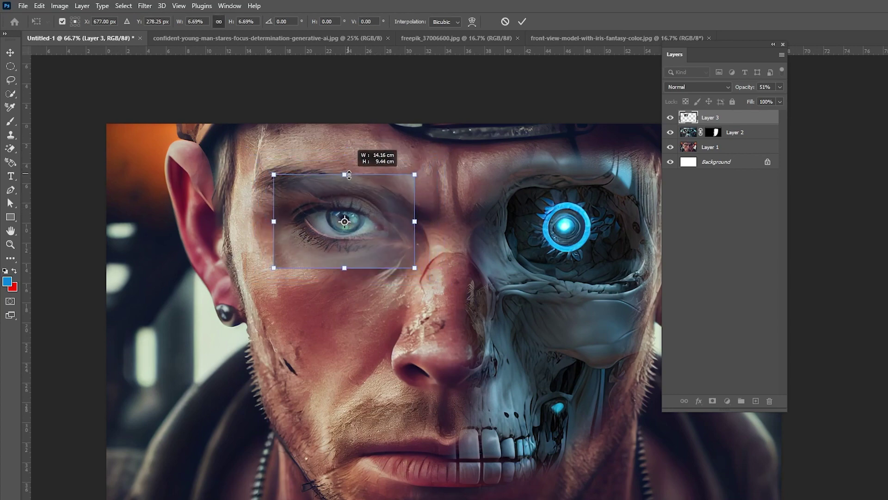
{"action": "left_click_drag", "start_coordinate": [360, 202], "coordinate": [361, 208]}
{"action": "key", "text": "Return"}
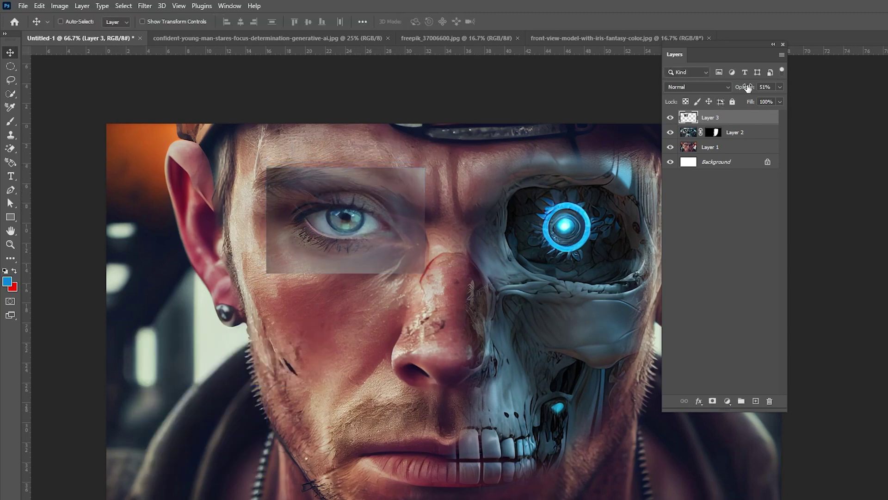
{"action": "left_click_drag", "start_coordinate": [748, 88], "coordinate": [777, 88]}
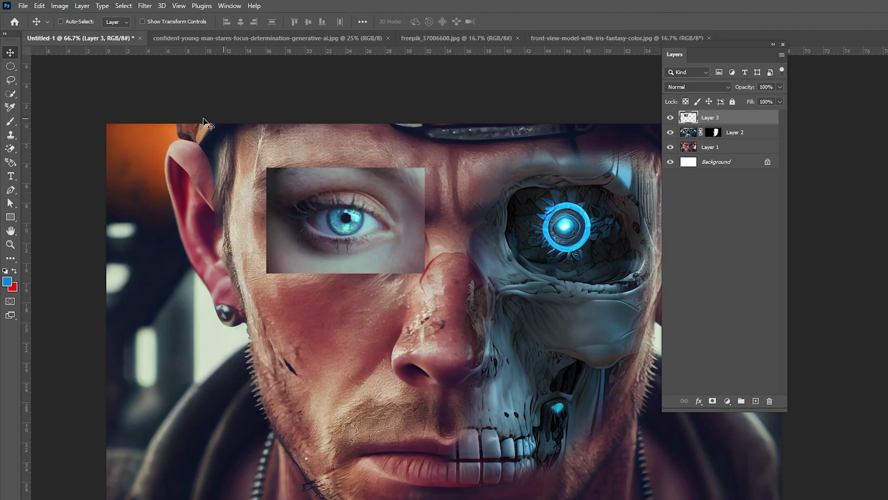
Mask the eye patch to an elliptical selection drawn around the blue iris.
{"action": "left_click", "coordinate": [11, 81]}
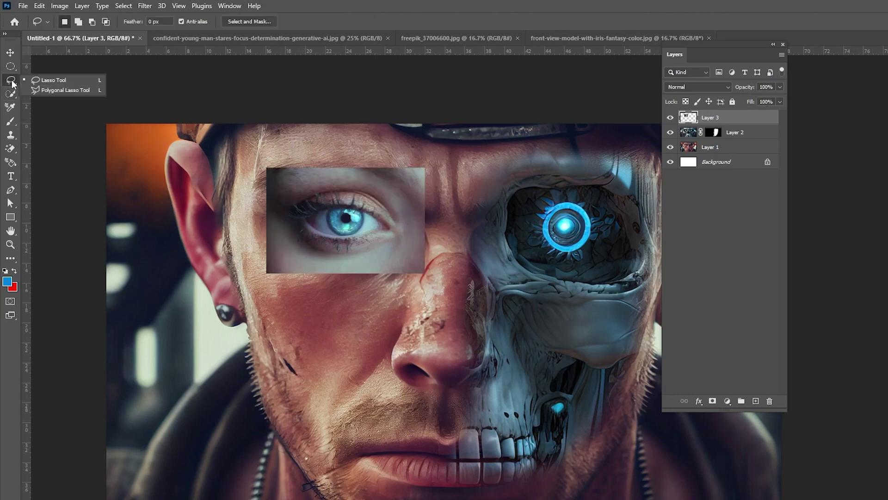
{"action": "left_click", "coordinate": [11, 67]}
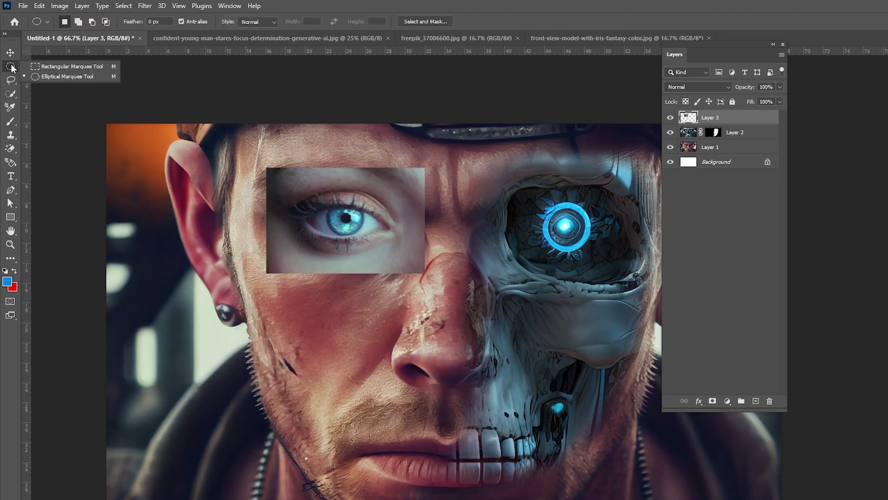
{"action": "left_click", "coordinate": [47, 76]}
{"action": "left_click_drag", "start_coordinate": [324, 203], "coordinate": [365, 233]}
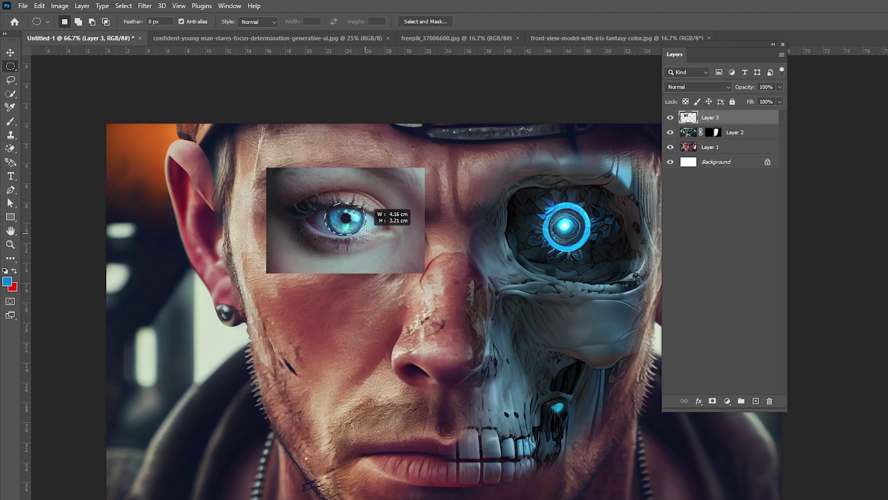
{"action": "left_click_drag", "start_coordinate": [365, 233], "coordinate": [363, 235]}
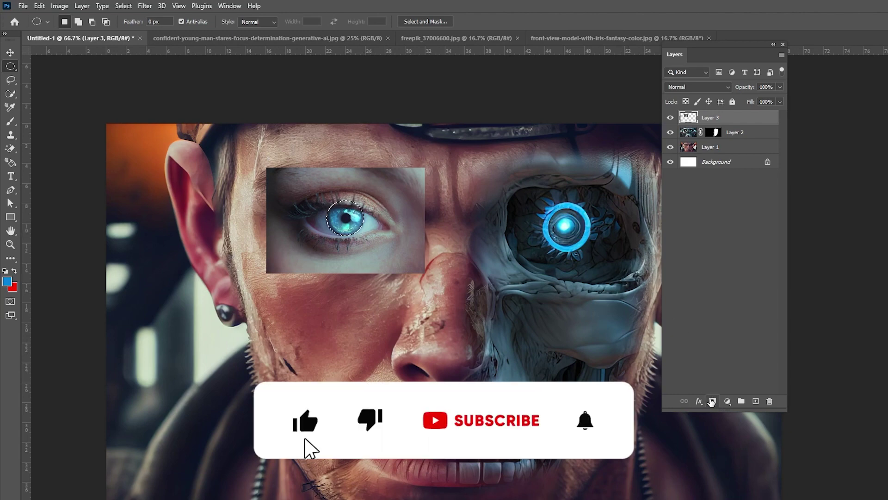
{"action": "left_click", "coordinate": [713, 401]}
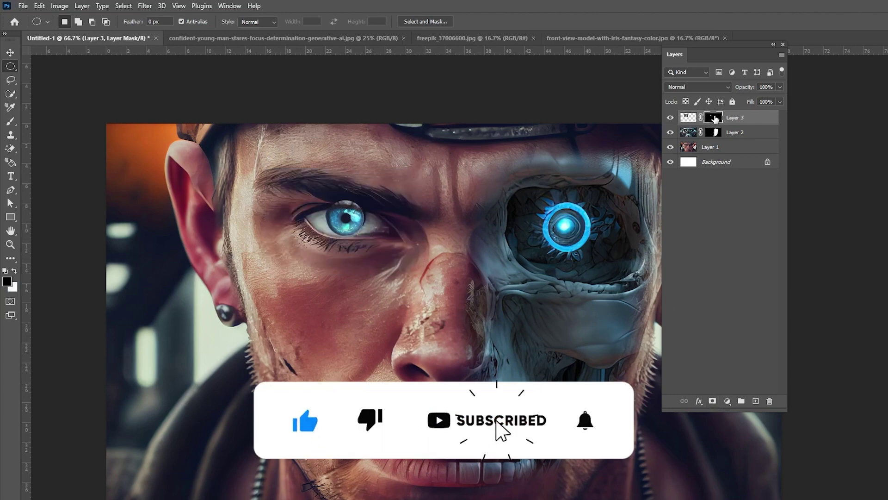
Switch to the Brush tool at 100% opacity with a smaller brush size.
{"action": "left_click", "coordinate": [8, 123]}
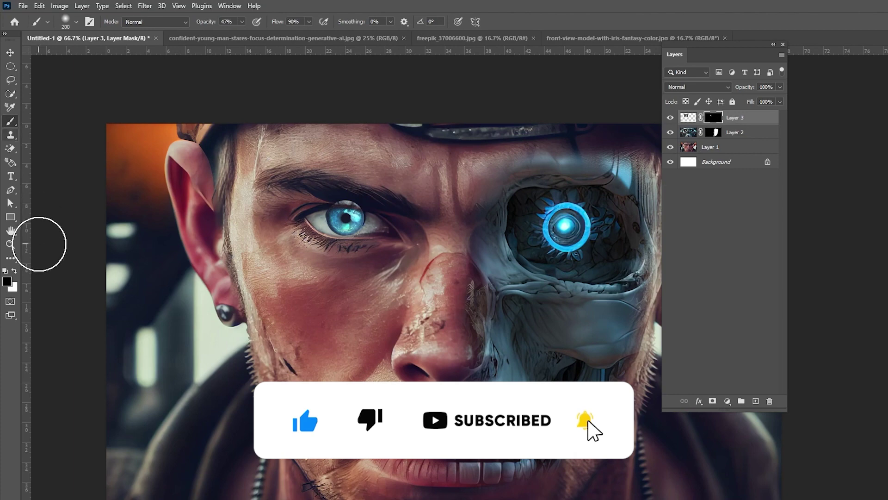
{"action": "left_click", "coordinate": [241, 21]}
{"action": "left_click_drag", "start_coordinate": [268, 38], "coordinate": [269, 38]}
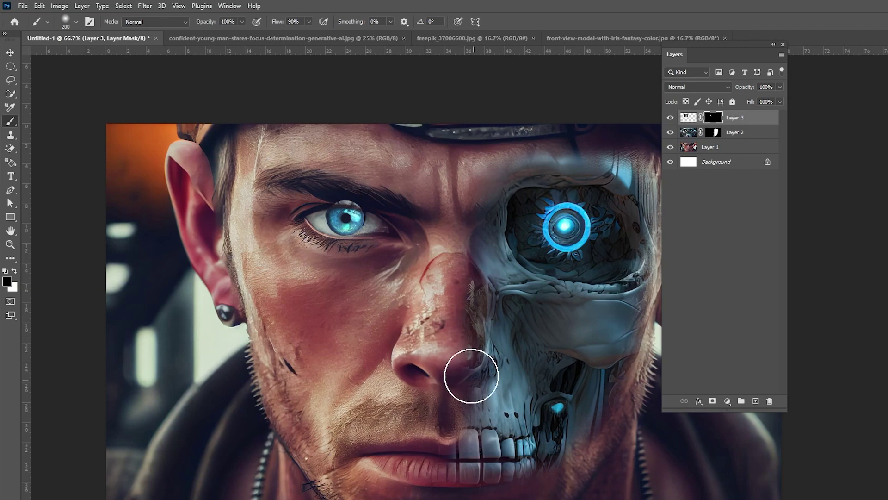
{"action": "key", "text": "bracketleft"}
{"action": "key", "text": "bracketleft"}
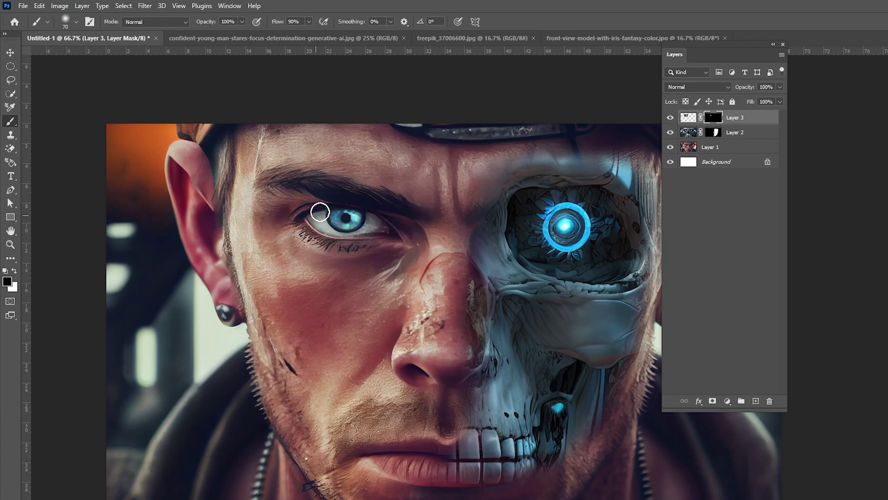
{"action": "scroll", "coordinate": [331, 207], "scroll_direction": "up", "scroll_amount": 5}
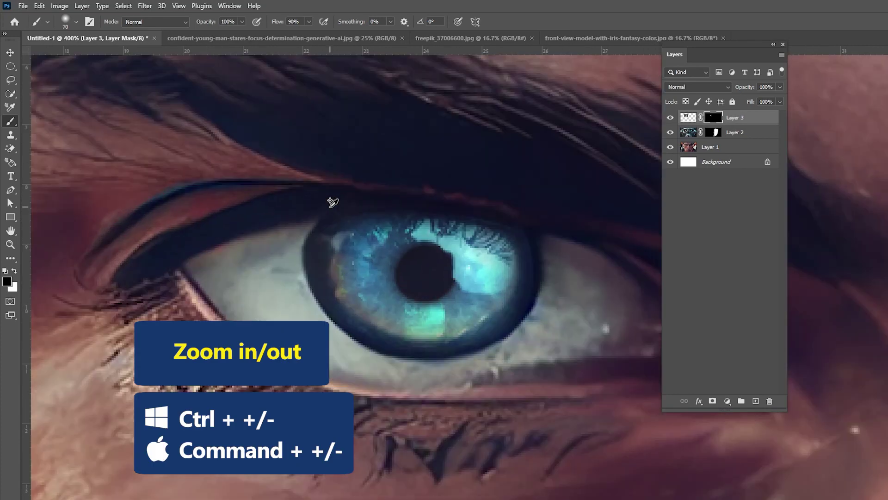
Paint white with a 30 px brush along the iris's lower-left edge on Layer 3's mask.
{"action": "left_click", "coordinate": [15, 269]}
{"action": "key", "text": "bracketleft"}
{"action": "key", "text": "bracketleft"}
{"action": "key", "text": "bracketleft"}
{"action": "key", "text": "bracketleft"}
{"action": "key", "text": "bracketleft"}
{"action": "mouse_move", "coordinate": [360, 252]}
{"action": "left_mouse_down"}
{"action": "mouse_move", "coordinate": [368, 297]}
{"action": "mouse_move", "coordinate": [468, 300]}
{"action": "mouse_move", "coordinate": [407, 255]}
{"action": "mouse_move", "coordinate": [356, 250]}
{"action": "left_mouse_up"}
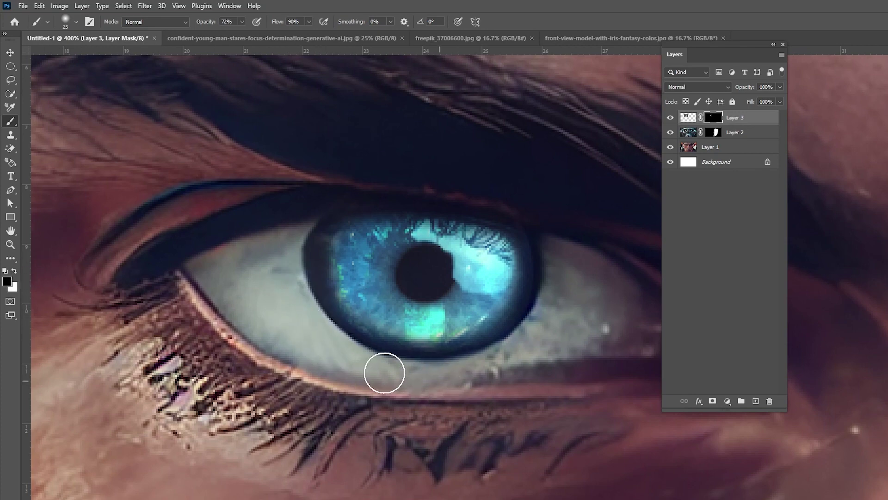
{"action": "key", "text": "ctrl+0"}
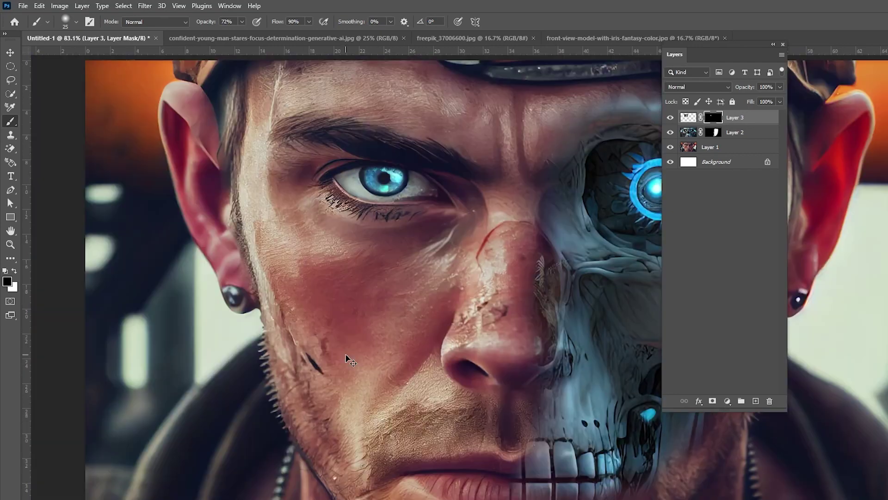
{"action": "key", "text": "alt+bracketleft"}
{"action": "key", "text": "bracketright"}
{"action": "key", "text": "bracketright"}
Paint the skull copy's mask near the mouth and chin with a 100% opacity Hard Round brush.
{"action": "key", "text": "x"}
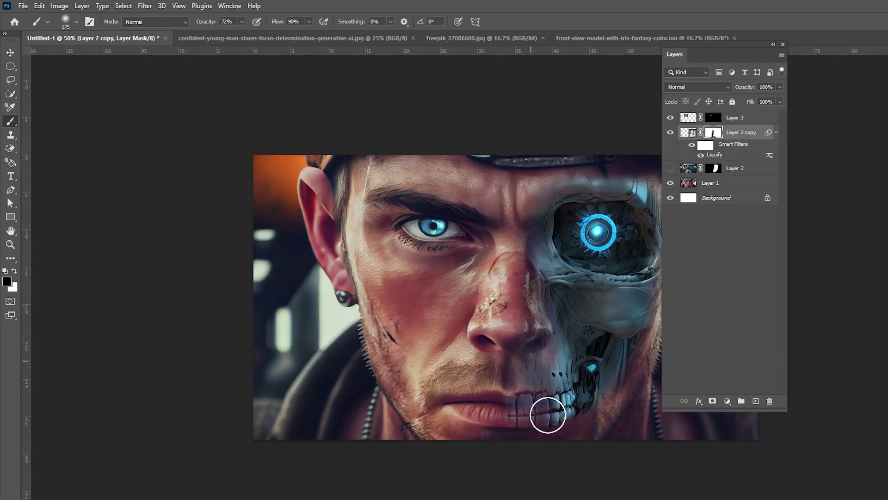
{"action": "mouse_move", "coordinate": [551, 411]}
{"action": "left_mouse_down"}
{"action": "mouse_move", "coordinate": [537, 448]}
{"action": "mouse_move", "coordinate": [536, 391]}
{"action": "left_mouse_up"}
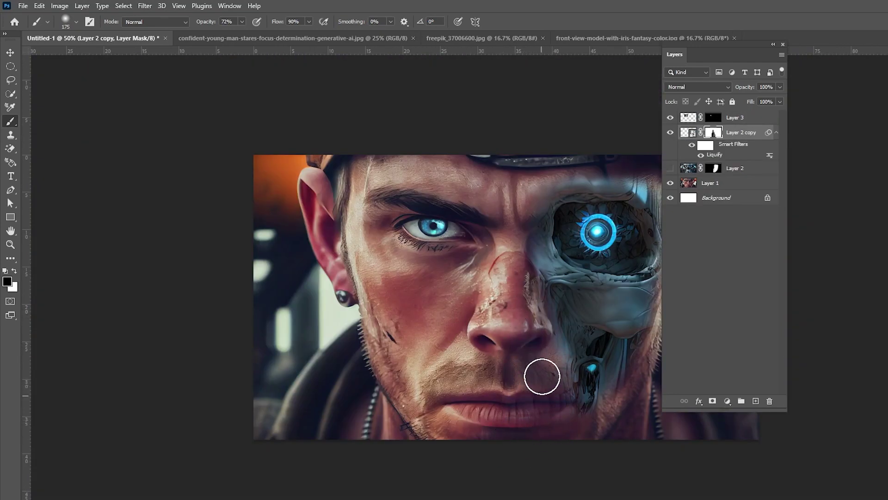
{"action": "key", "text": "0"}
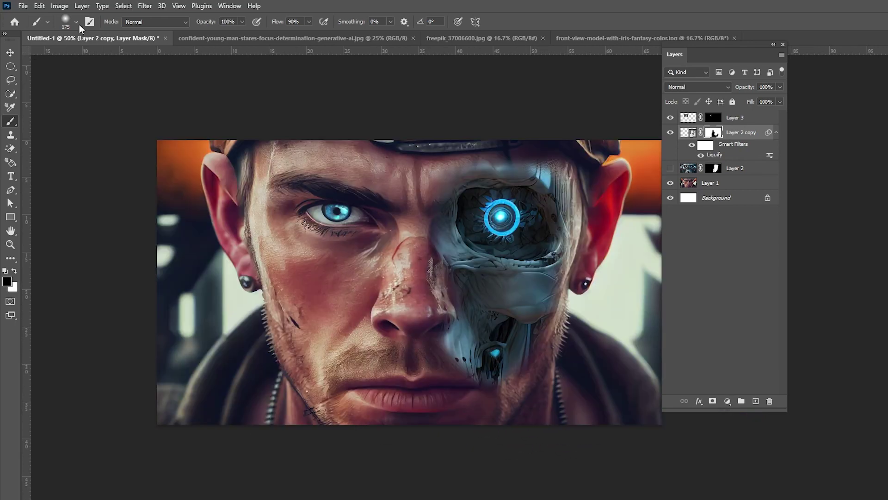
{"action": "left_click", "coordinate": [76, 21]}
{"action": "left_click", "coordinate": [51, 192]}
{"action": "key", "text": "Return"}
{"action": "mouse_move", "coordinate": [426, 359]}
{"action": "left_mouse_down"}
{"action": "mouse_move", "coordinate": [450, 373]}
{"action": "mouse_move", "coordinate": [456, 397]}
{"action": "left_mouse_up"}
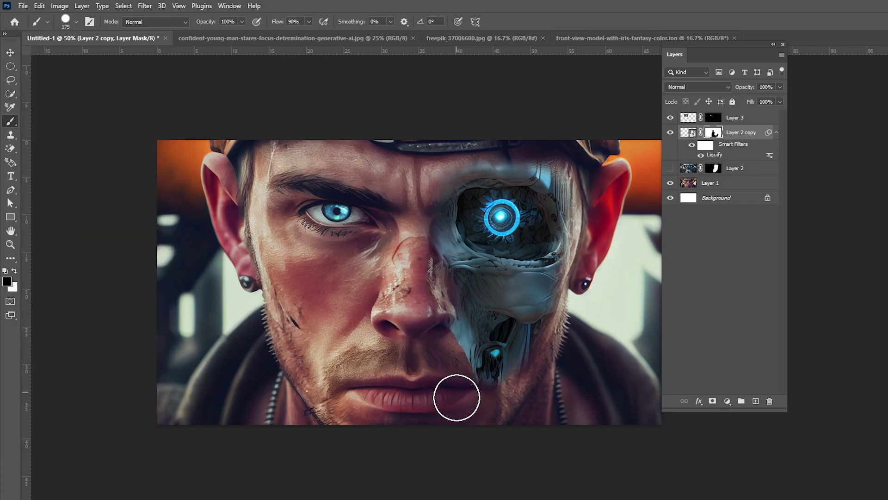
Enable Drop Shadow on Layer 2 copy with angle 5 and a tighter size and distance.
{"action": "double_click", "coordinate": [758, 135]}
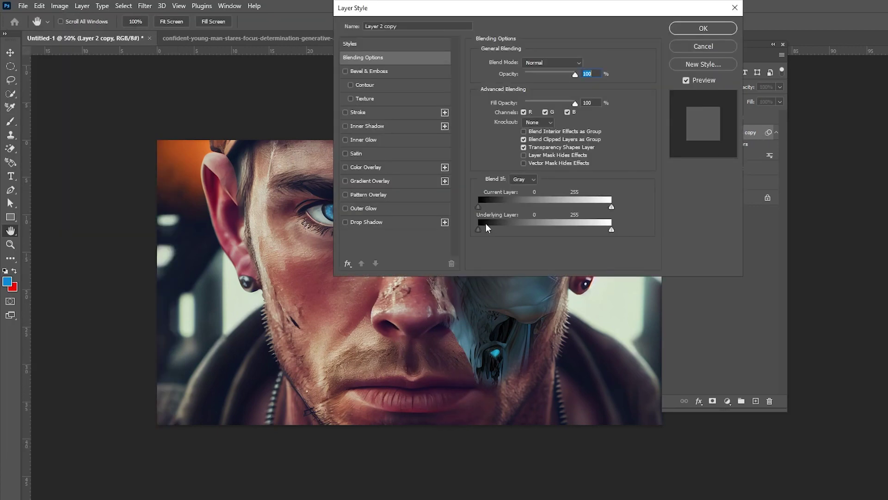
{"action": "left_click", "coordinate": [370, 221]}
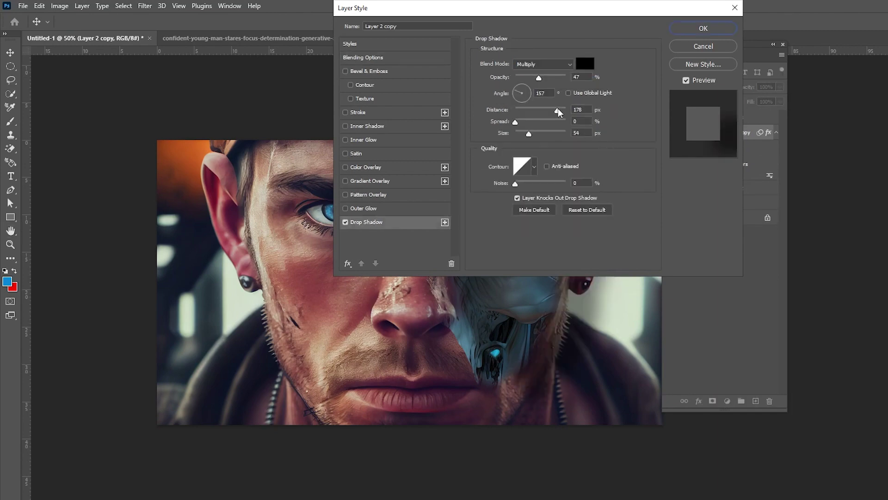
{"action": "type", "text": "5"}
{"action": "left_click_drag", "start_coordinate": [529, 134], "coordinate": [515, 133]}
{"action": "left_click_drag", "start_coordinate": [557, 110], "coordinate": [519, 110]}
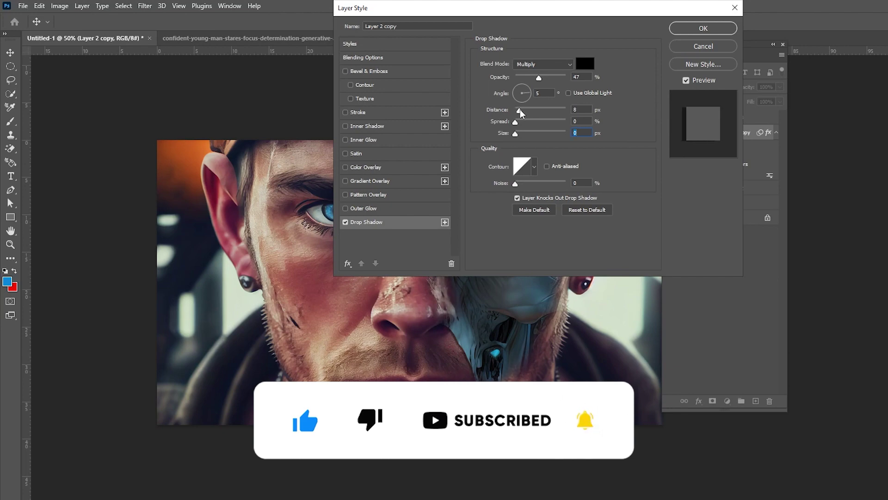
Keep the shadow on Multiply, raise it to 100% opacity, and apply the style.
{"action": "left_click", "coordinate": [542, 63]}
{"action": "left_click", "coordinate": [532, 92]}
{"action": "left_click_drag", "start_coordinate": [539, 78], "coordinate": [566, 77]}
{"action": "left_click_drag", "start_coordinate": [515, 133], "coordinate": [520, 133]}
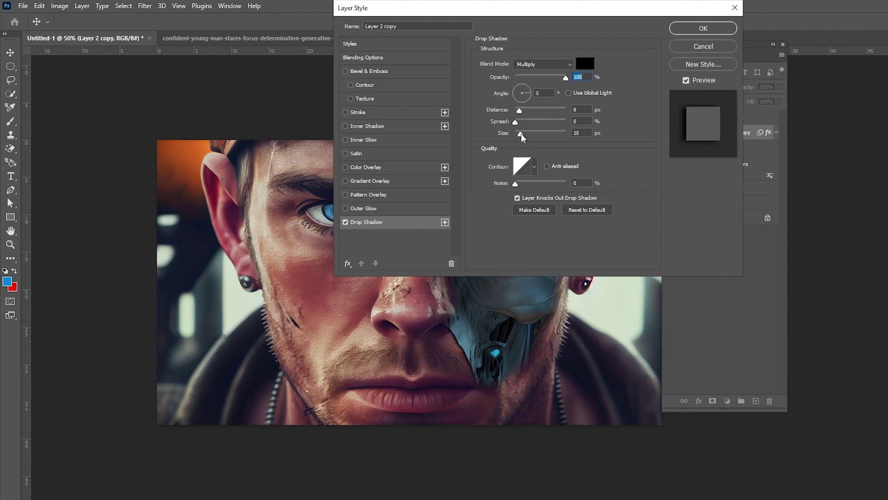
{"action": "left_click", "coordinate": [703, 28]}
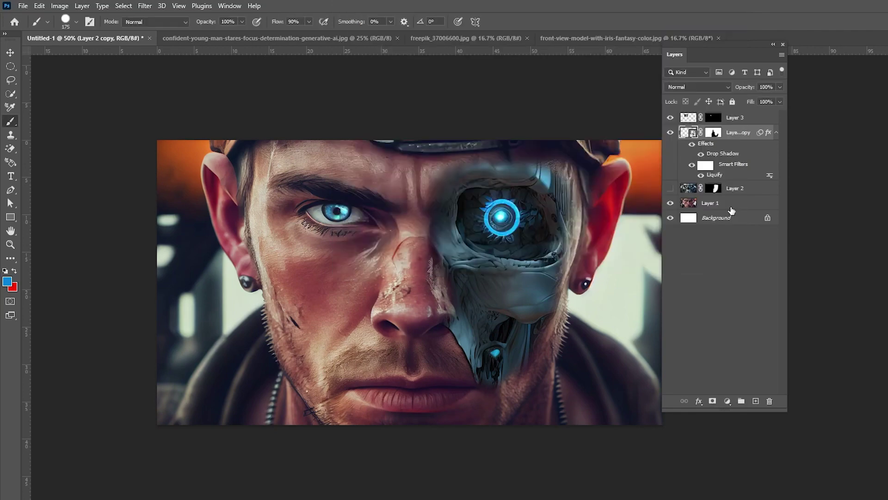